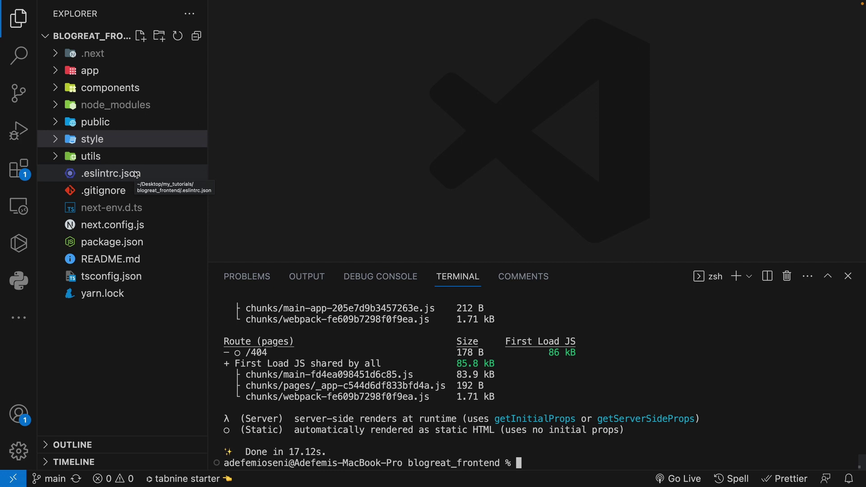
pyautogui.click(61, 158)
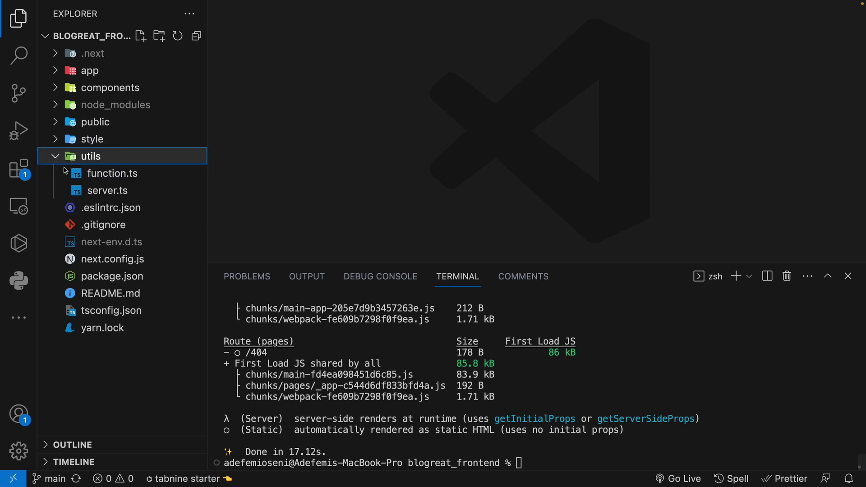
pyautogui.click(109, 192)
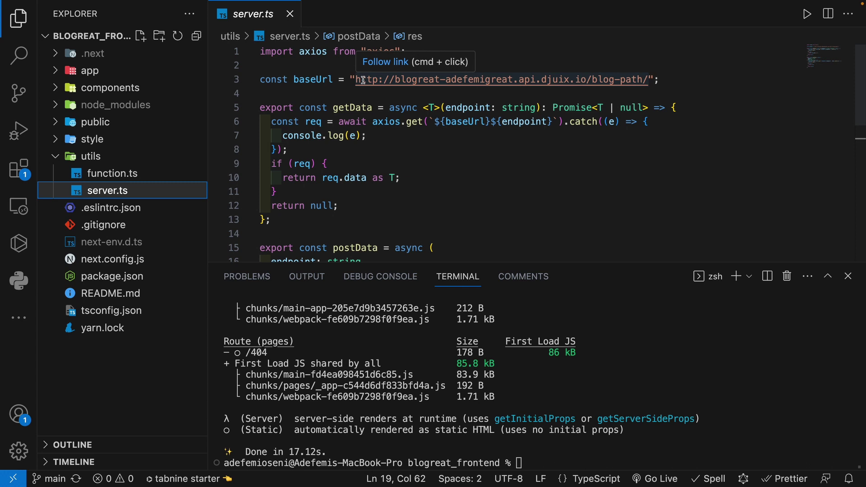
pyautogui.click(378, 80)
pyautogui.write('s')
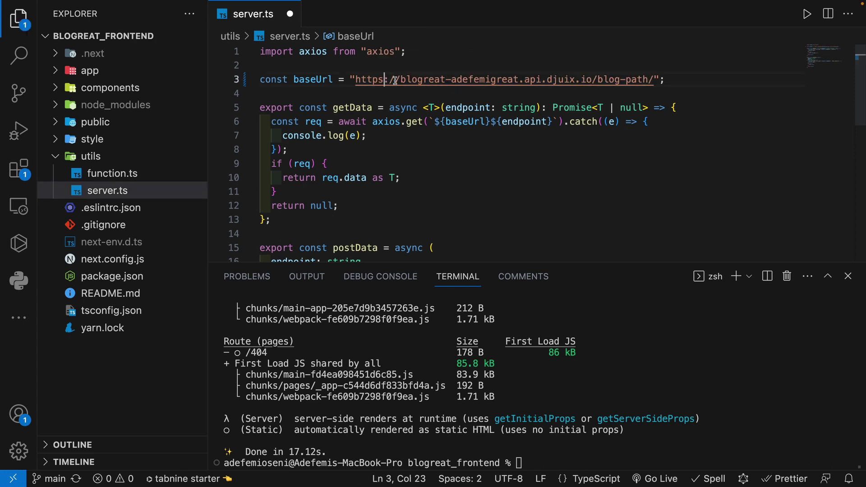
pyautogui.moveTo(401, 79); pyautogui.dragTo(588, 82)
pyautogui.write('bloga')
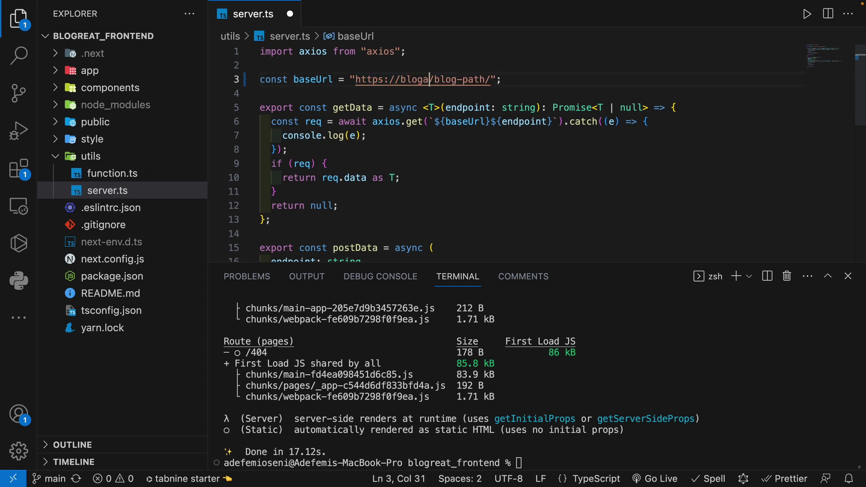
pyautogui.write('pi.adefem')
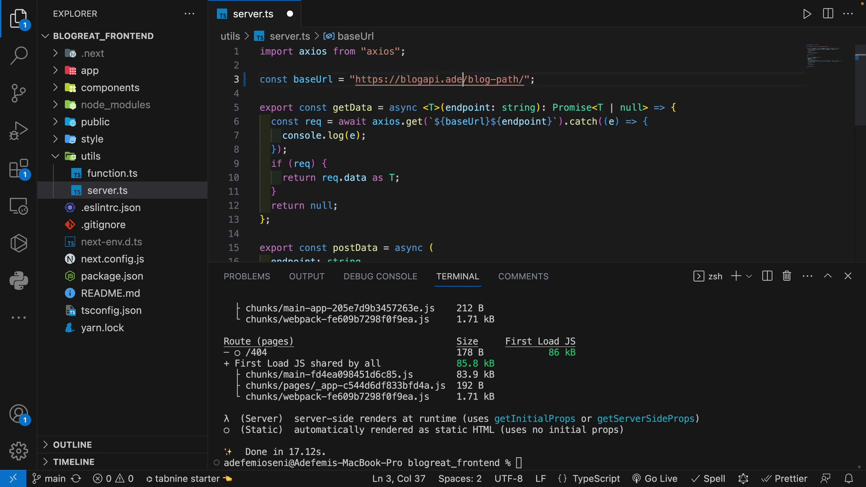
pyautogui.write('igreatr')
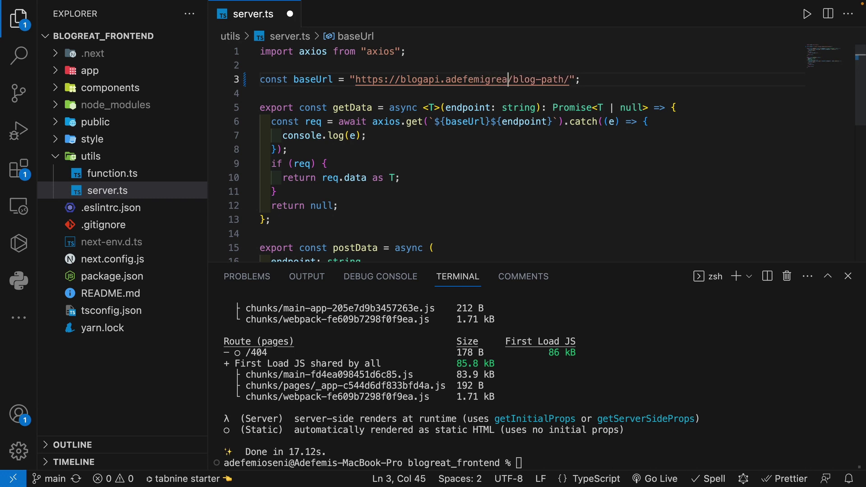
pyautogui.press('BackSpace')
pyautogui.write('.com')
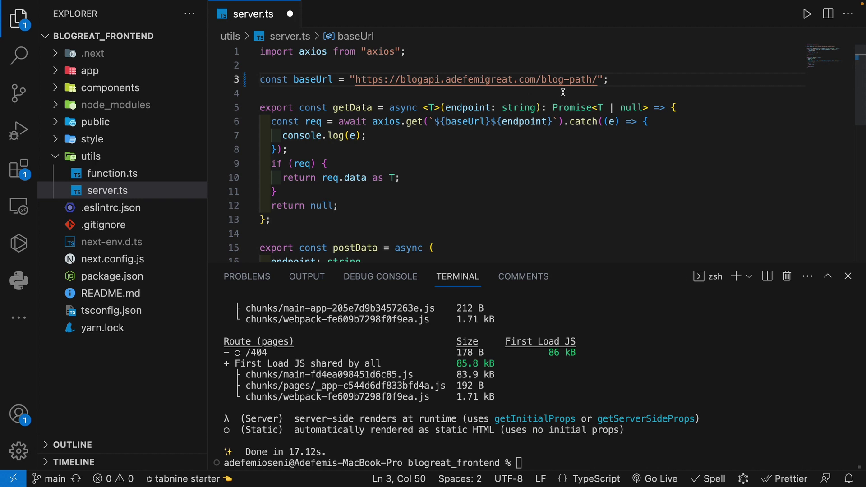
pyautogui.press('super+s')
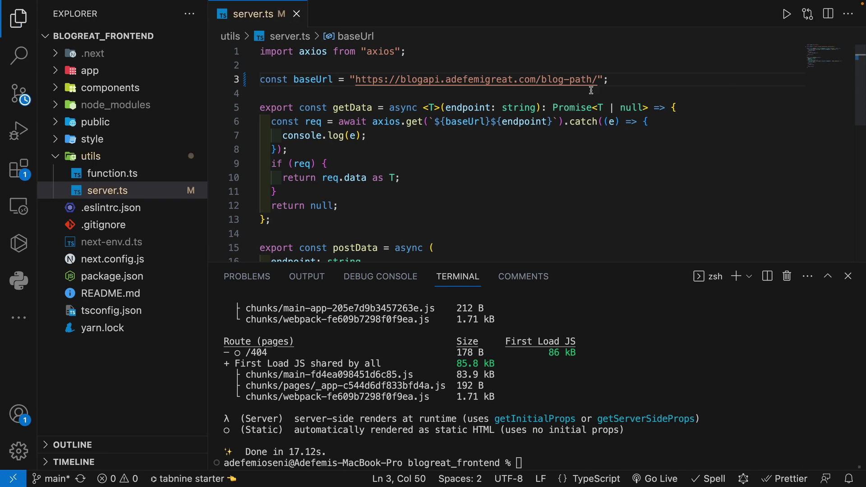
# Build the frontend with "yarn build" and start the production server with "yarn start" in the terminal
pyautogui.click(688, 399)
pyautogui.write('yarn ')
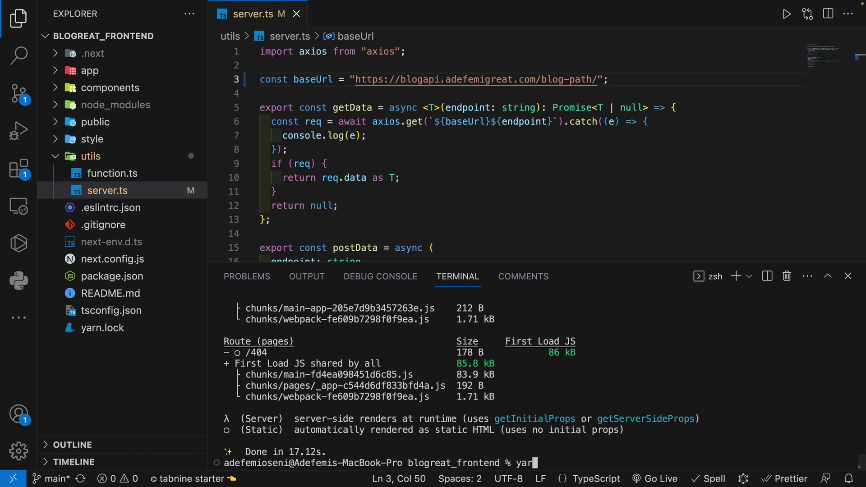
pyautogui.write('start')
pyautogui.press('BackSpace')
pyautogui.press('BackSpace')
pyautogui.press('BackSpace')
pyautogui.press('BackSpace')
pyautogui.press('BackSpace')
pyautogui.write('build')
pyautogui.press('Return')
pyautogui.write('yarn start')
pyautogui.press('Return')
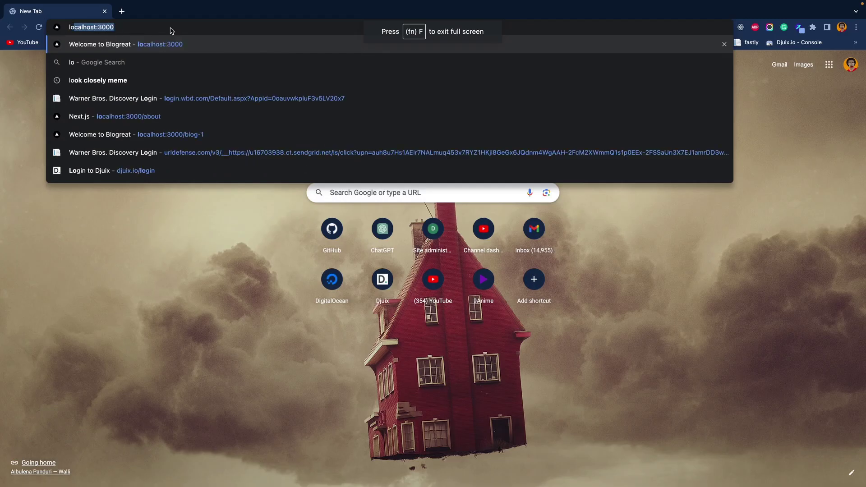
# Switch to Chrome, load localhost:3000, check the home page and first Latest News article, and return to the home page
pyautogui.press('Return')
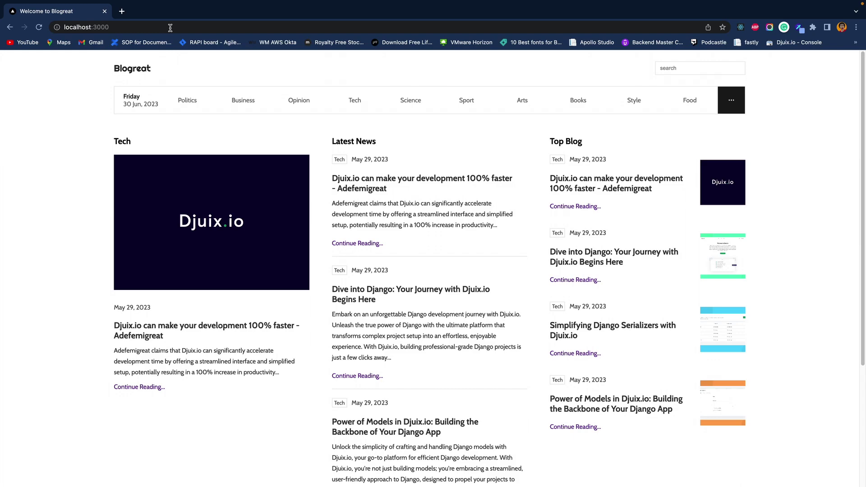
pyautogui.scroll(-4, 404, 136)
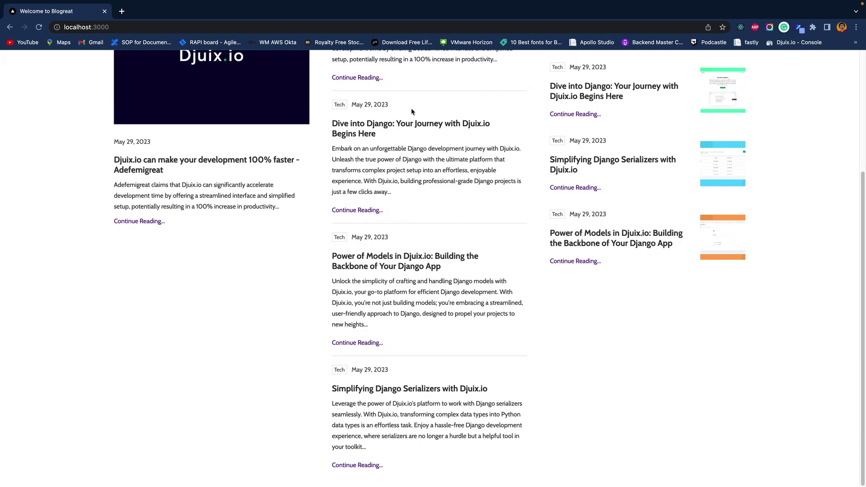
pyautogui.scroll(3, 397, 163)
pyautogui.click(361, 228)
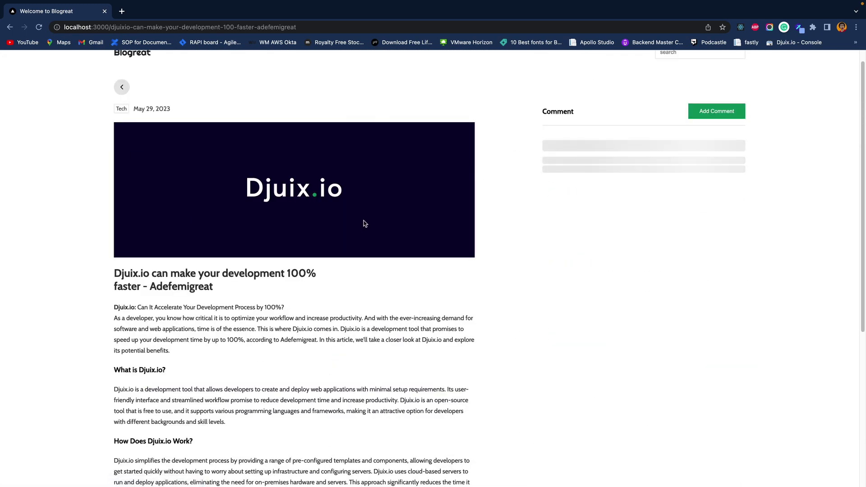
pyautogui.scroll(1, 852, 133)
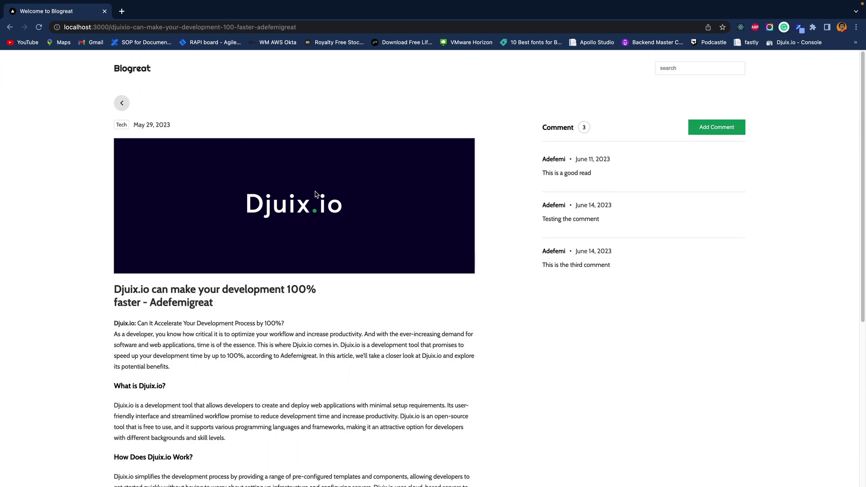
pyautogui.click(125, 105)
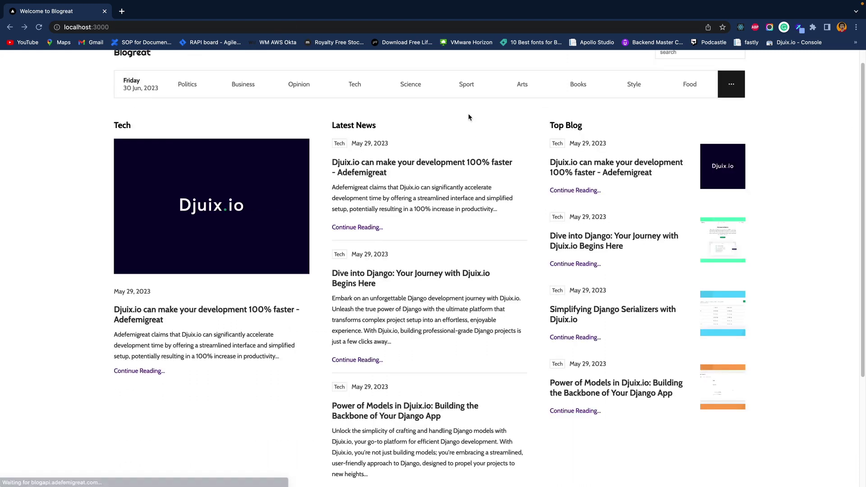
# Open the Tech category and look through its blog posts
pyautogui.click(354, 86)
pyautogui.scroll(-3, 390, 185)
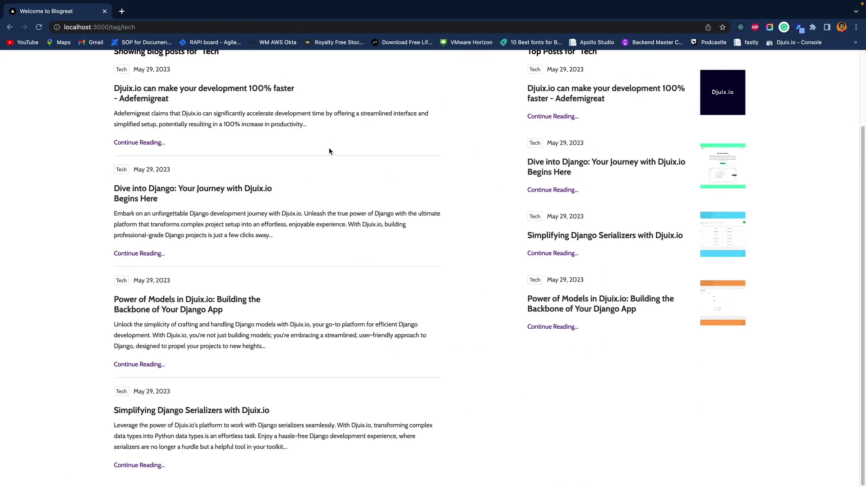
pyautogui.scroll(4, 336, 180)
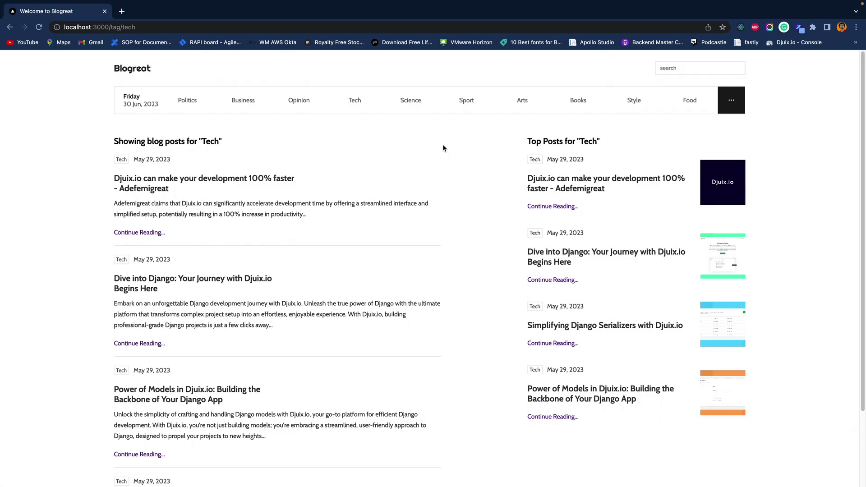
# Switch back to Visual Studio Code and stop the running server in the terminal
pyautogui.hotkey('ctrl', 'Up')
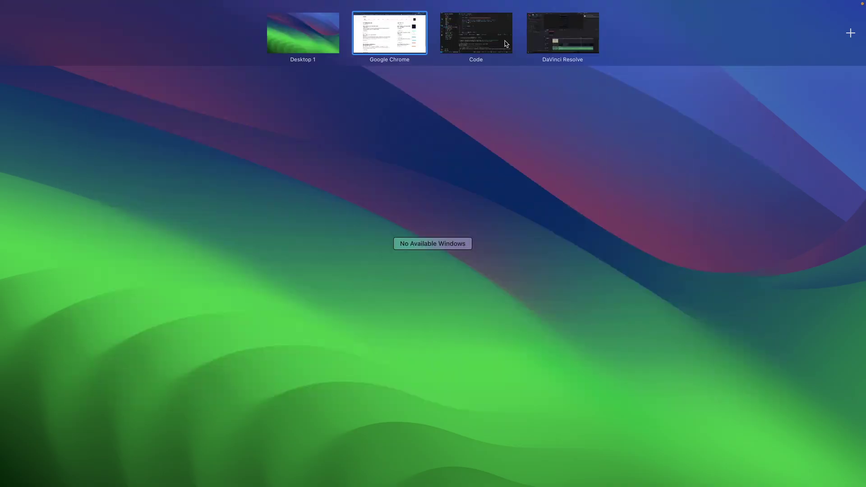
pyautogui.click(477, 31)
pyautogui.hotkey('ctrl', 'c')
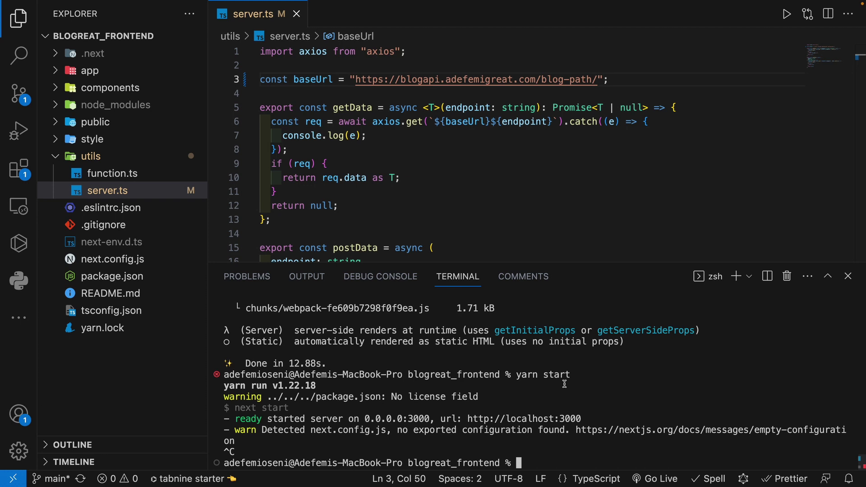
pyautogui.write('co')
pyautogui.press('BackSpace')
pyautogui.press('BackSpace')
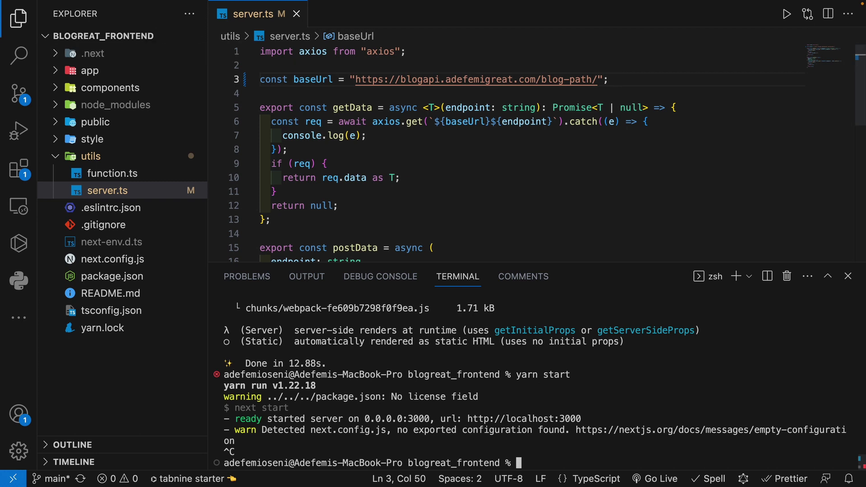
# Search the project for "console", replace getData's console.log(e) with the comment "// Todo: handle error", and save
pyautogui.click(20, 55)
pyautogui.write('console')
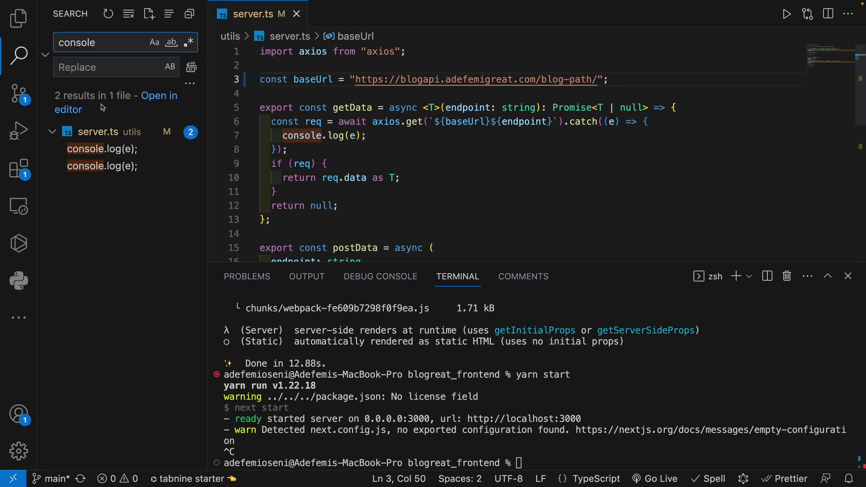
pyautogui.click(104, 148)
pyautogui.moveTo(434, 139); pyautogui.dragTo(261, 136)
pyautogui.press('BackSpace')
pyautogui.press('Tab')
pyautogui.press('Tab')
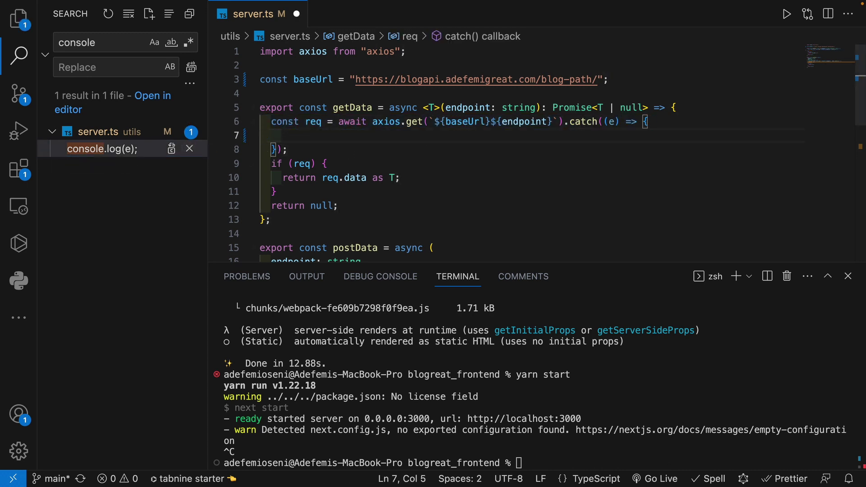
pyautogui.write('// Todo')
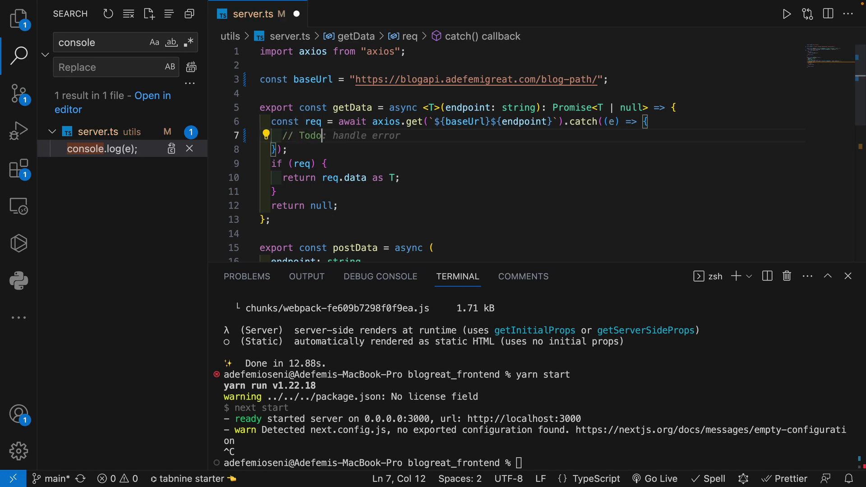
pyautogui.press('Tab')
pyautogui.press('cmd+s')
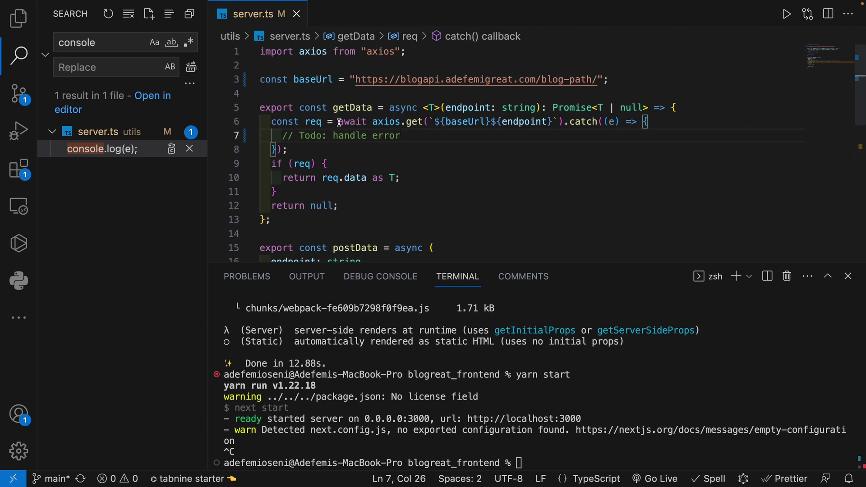
# Replace the console.log(e) line in postData with the comment "// Todo: handle error" and save the file
pyautogui.click(116, 155)
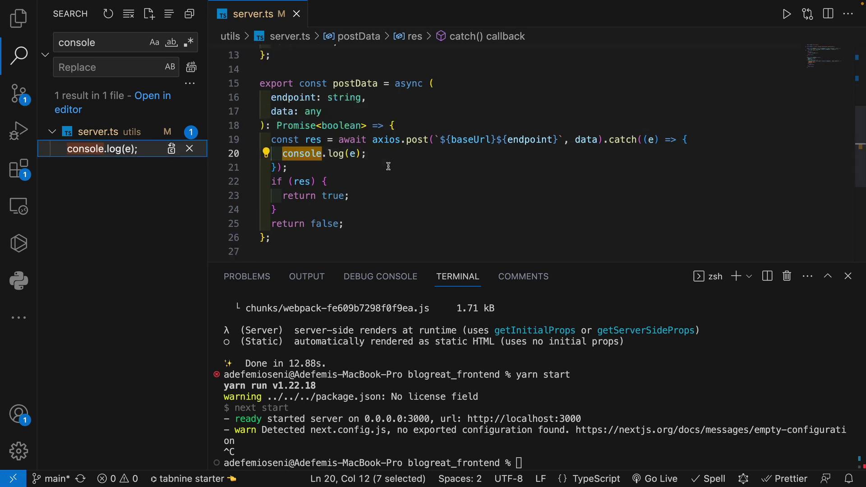
pyautogui.moveTo(401, 154); pyautogui.dragTo(283, 148)
pyautogui.press('BackSpace')
pyautogui.write('//')
pyautogui.press('Tab')
pyautogui.press('super+s')
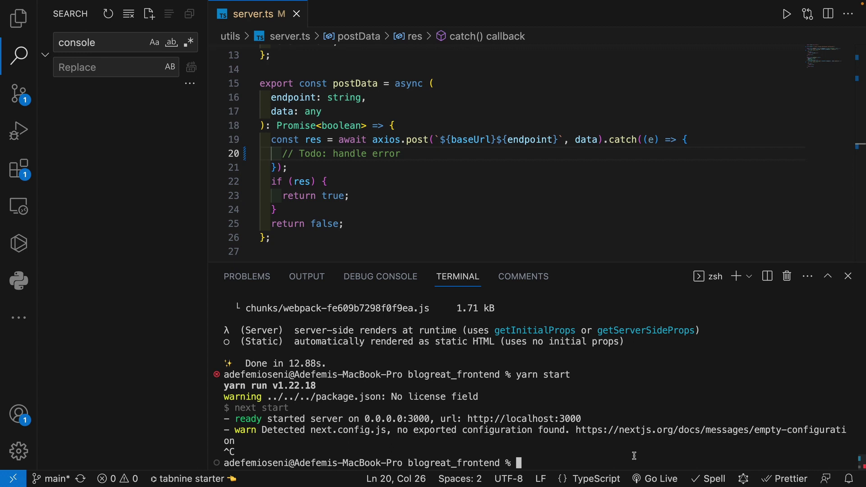
# Stage all changes with "git add ." and commit them with the message "complete setup"
pyautogui.write('git add .')
pyautogui.press('Return')
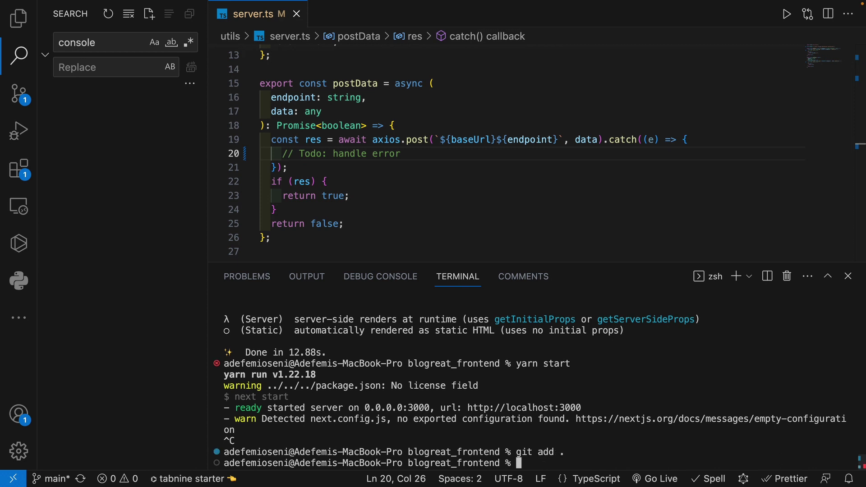
pyautogui.write('git ')
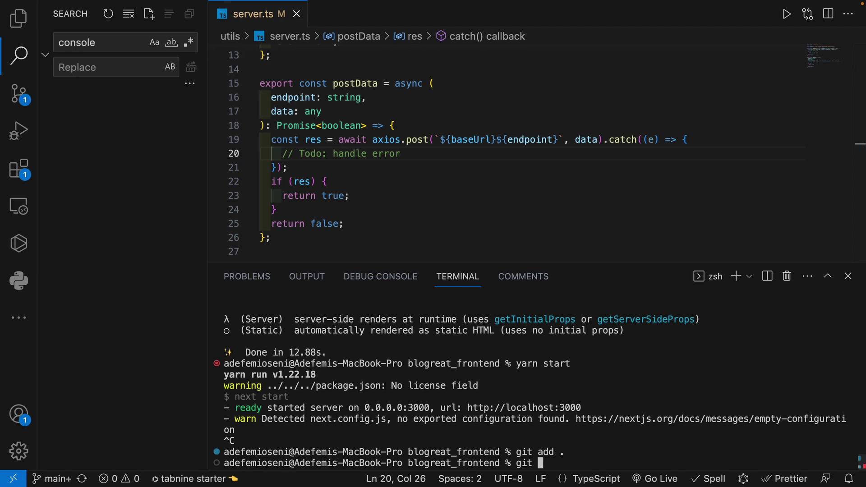
pyautogui.write('commit -m "co')
pyautogui.write('mplete ')
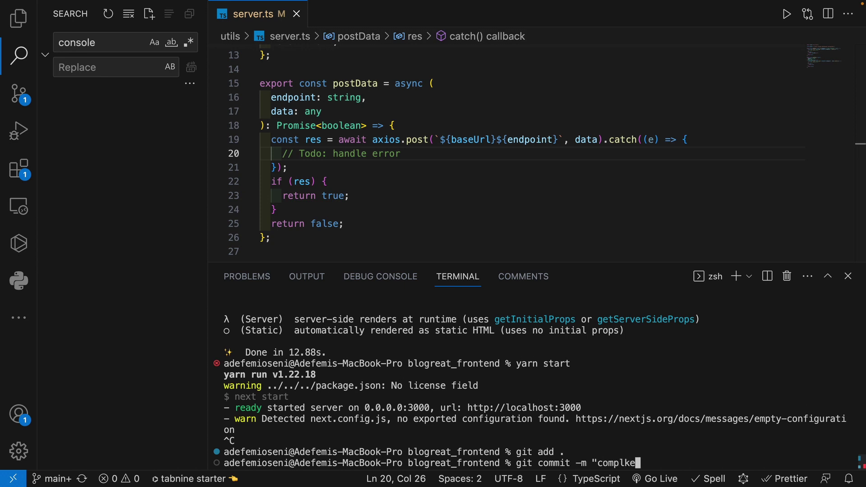
pyautogui.write('syste')
pyautogui.press('BackSpace')
pyautogui.press('BackSpace')
pyautogui.press('BackSpace')
pyautogui.press('BackSpace')
pyautogui.write('etup"')
pyautogui.press('Return')
# Push the commit to the remote repository with "git push"
pyautogui.write('gitp')
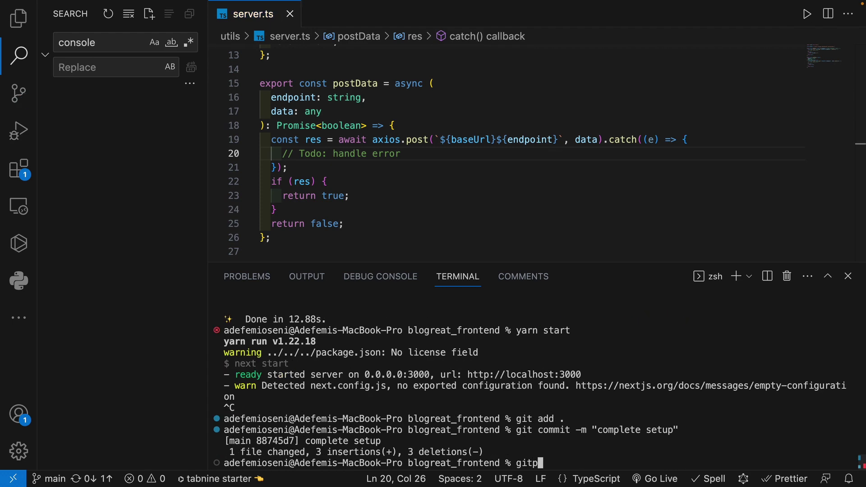
pyautogui.press('BackSpace')
pyautogui.write('push')
pyautogui.press('Return')
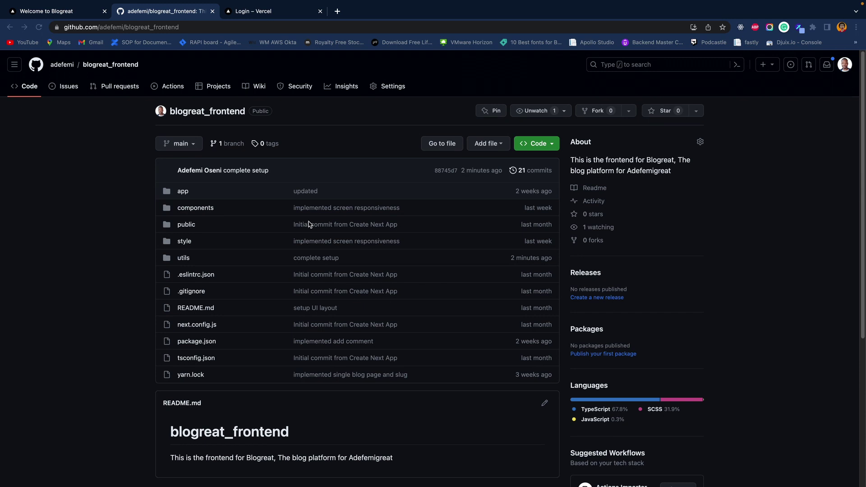
# Log in to Vercel in Chrome with the GitHub account and start adding a new project
pyautogui.click(262, 18)
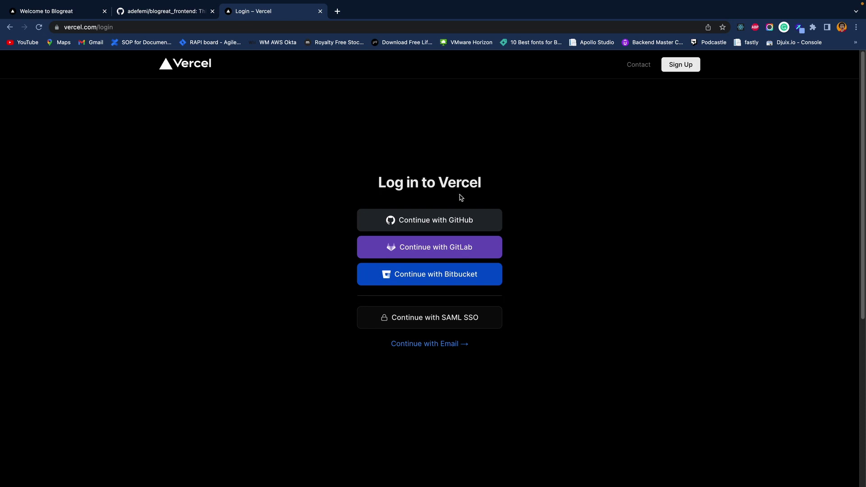
pyautogui.click(432, 221)
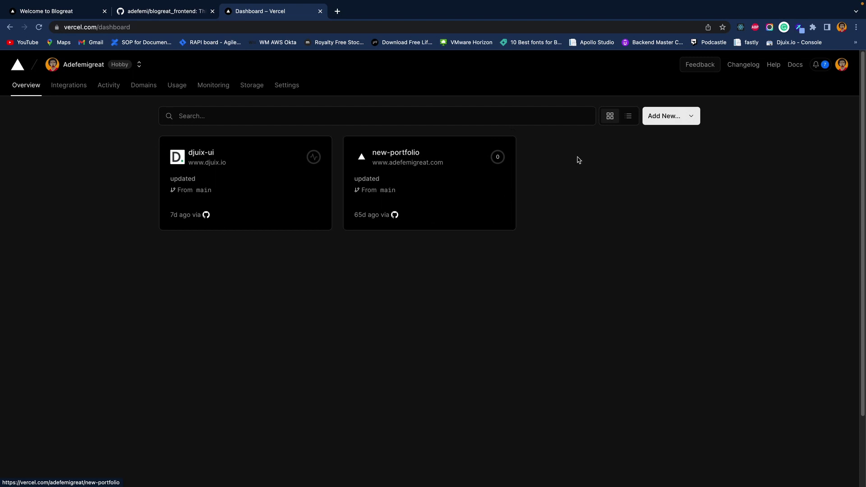
pyautogui.click(651, 118)
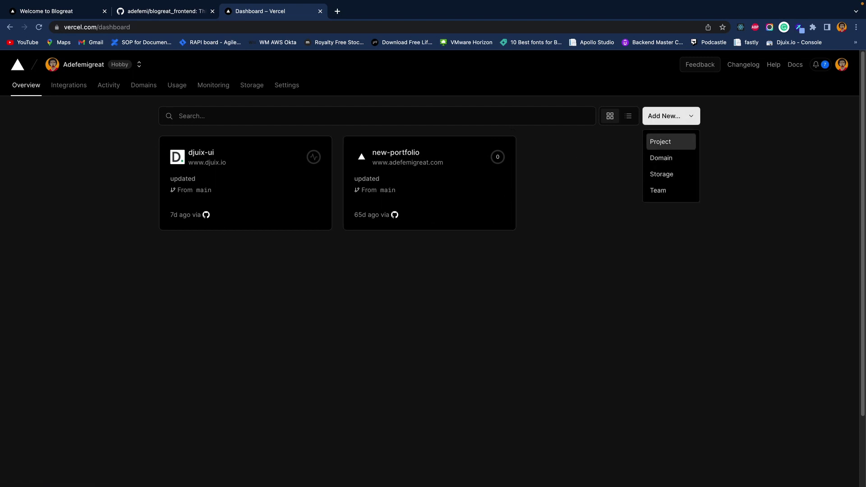
pyautogui.click(673, 146)
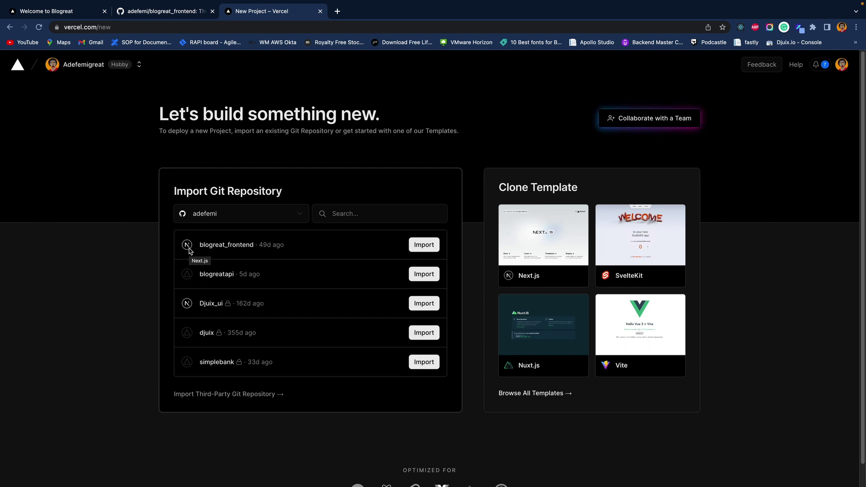
# Import the blogreat_frontend repository and deploy it as blogreat-frontend with the Next.js framework preset
pyautogui.click(424, 246)
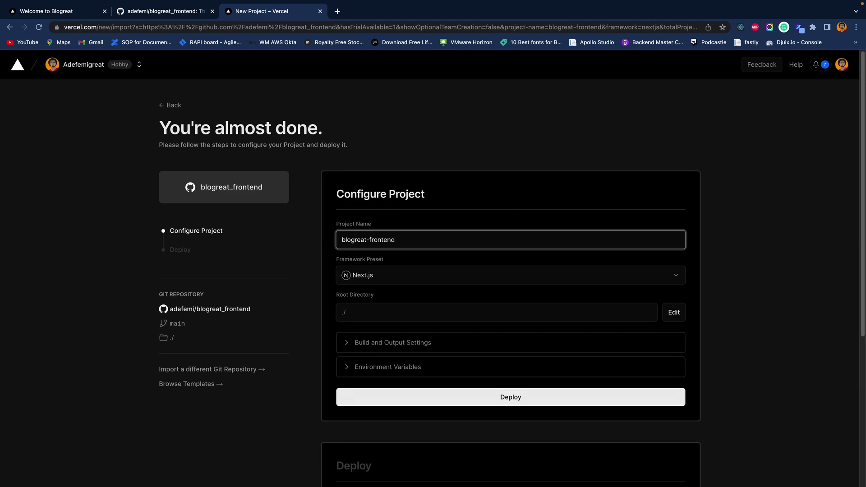
pyautogui.press('Return')
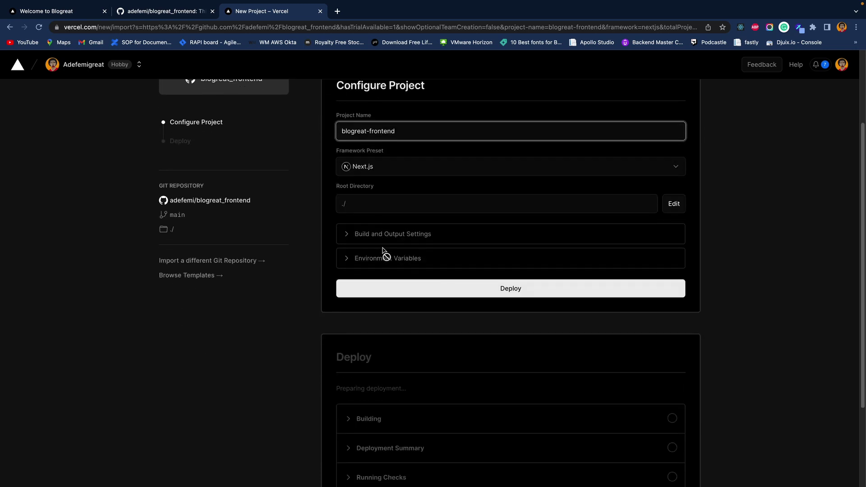
pyautogui.scroll(3, 406, 217)
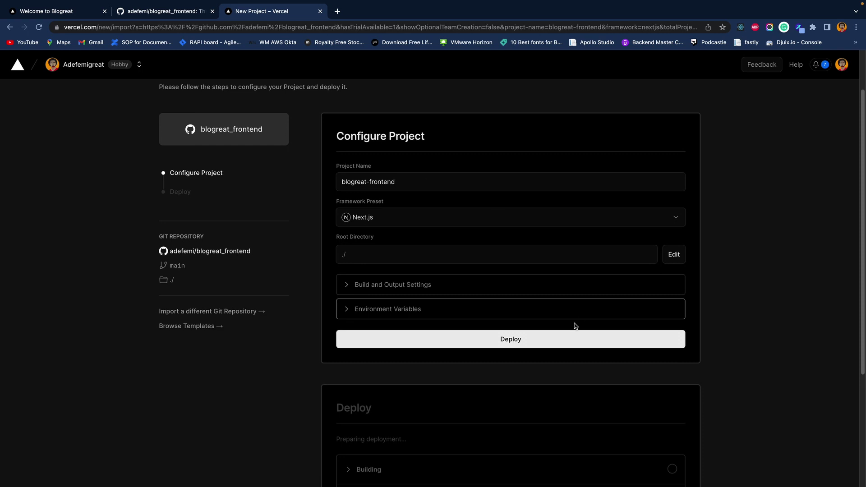
pyautogui.click(501, 340)
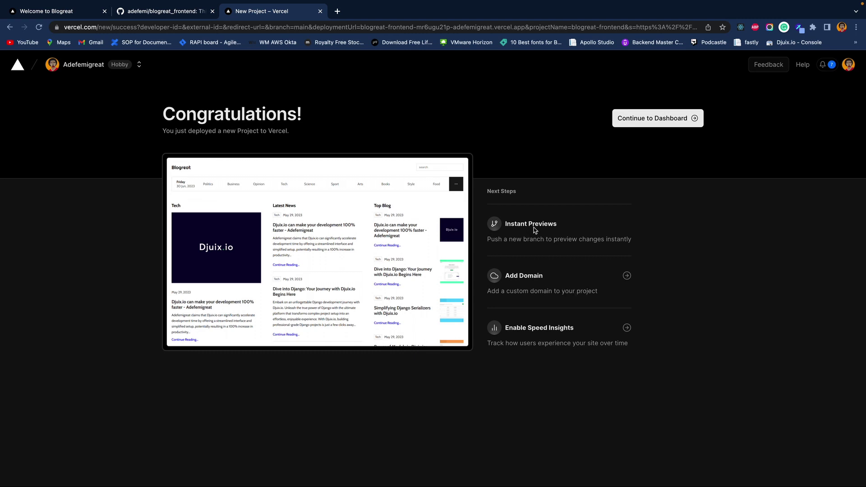
# Open the production deployment's details from the project dashboard and visit the live site at blogreat-frontend.vercel.app
pyautogui.click(627, 118)
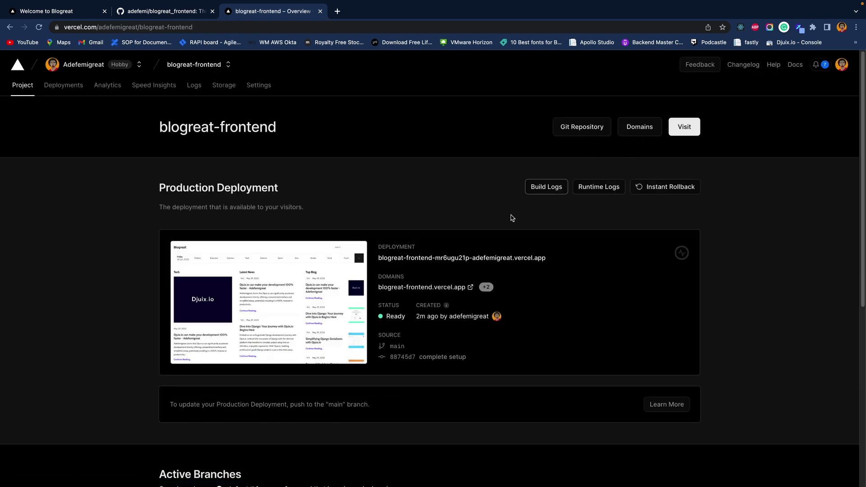
pyautogui.click(497, 263)
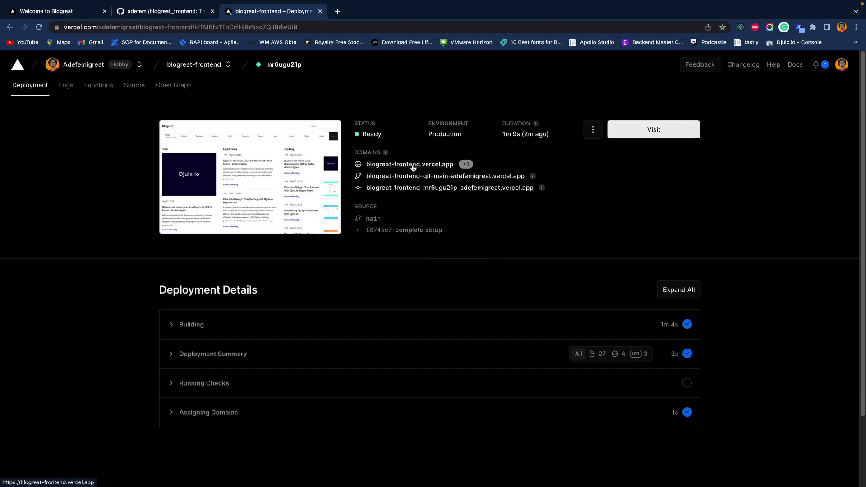
pyautogui.click(412, 166)
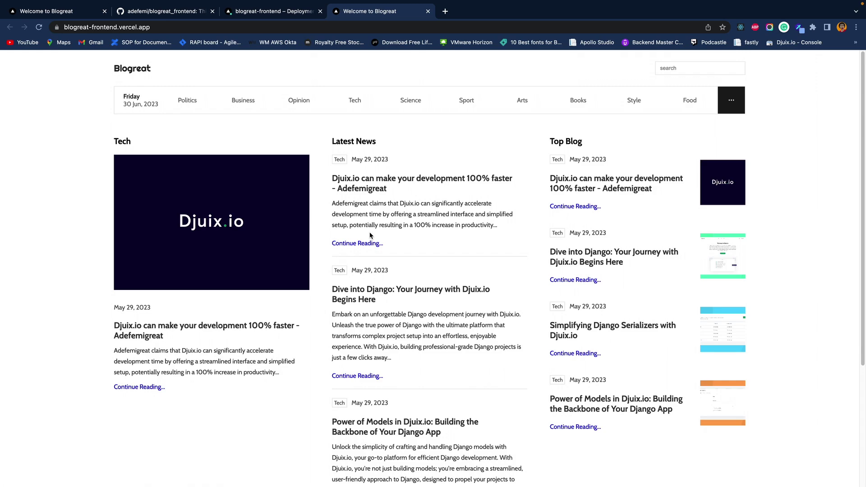
# Add the custom domain blog.adefemigreat.com to the blogreat-frontend project on Vercel
pyautogui.click(294, 11)
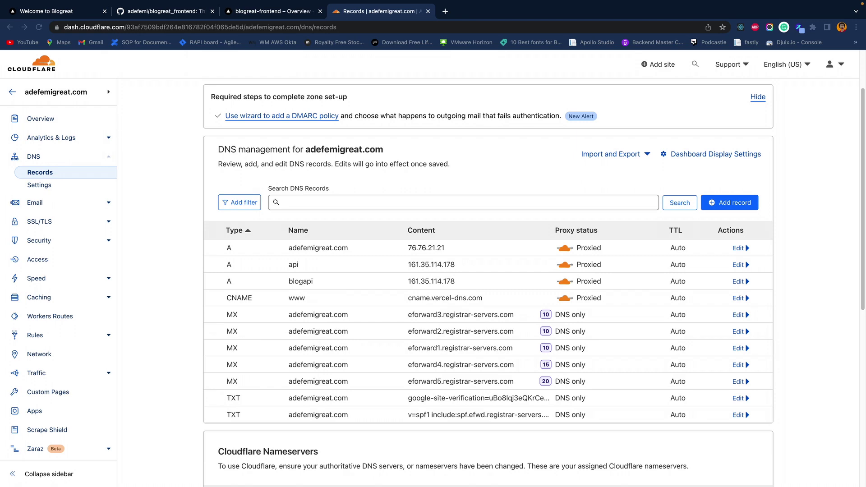
pyautogui.click(272, 14)
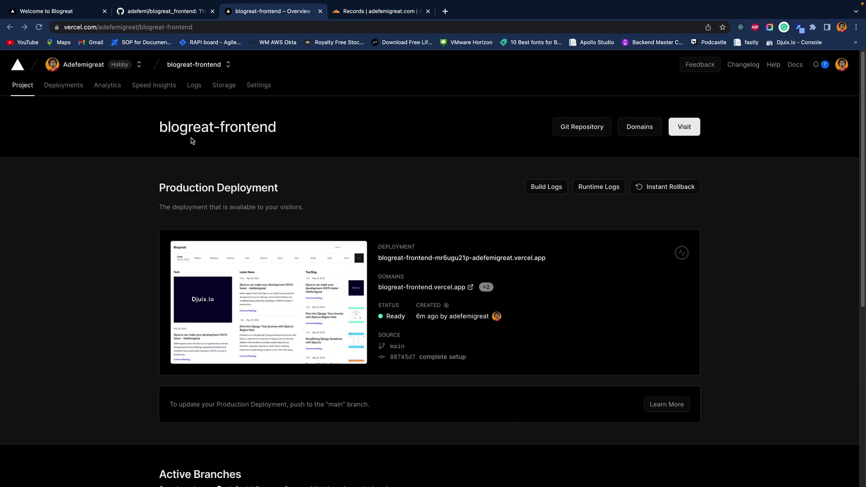
pyautogui.click(634, 130)
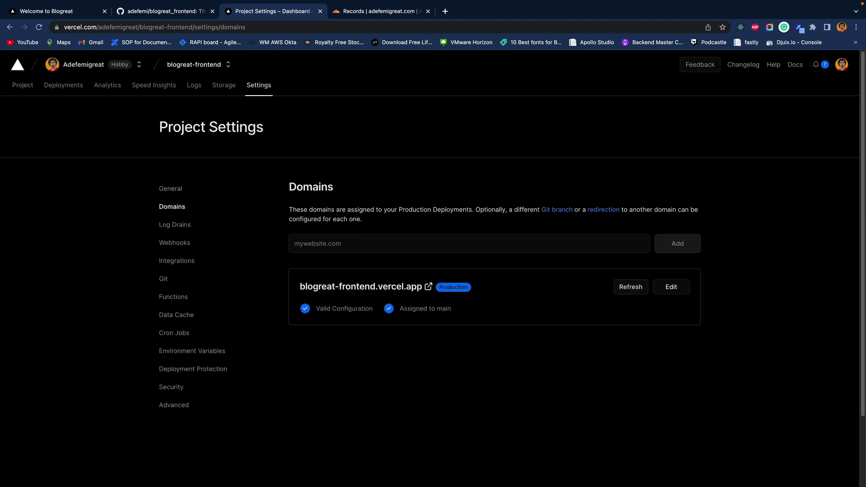
pyautogui.click(357, 245)
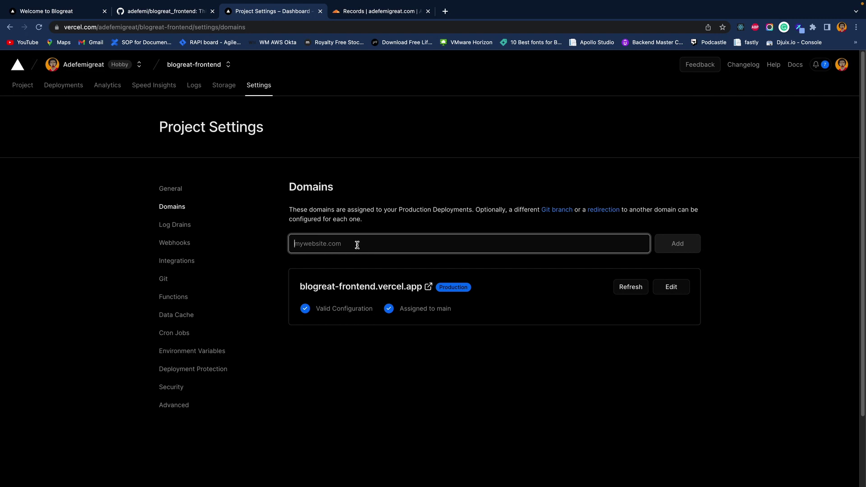
pyautogui.write('blog.adefemigreat.com')
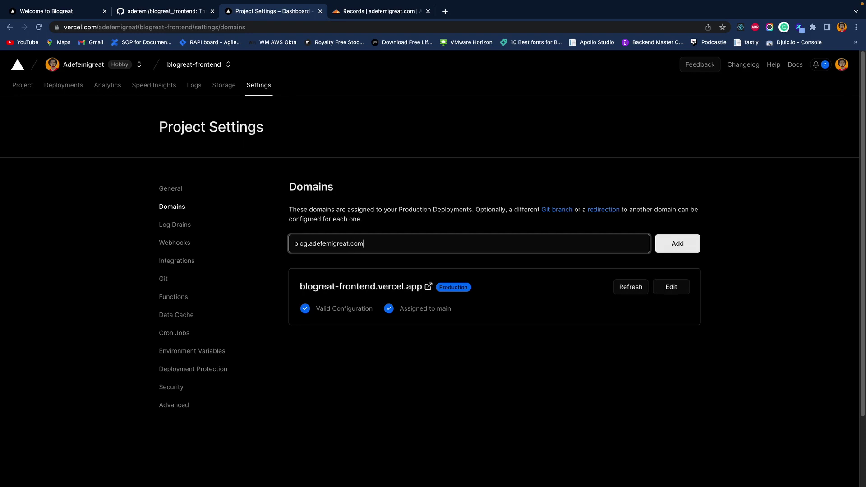
pyautogui.press('Return')
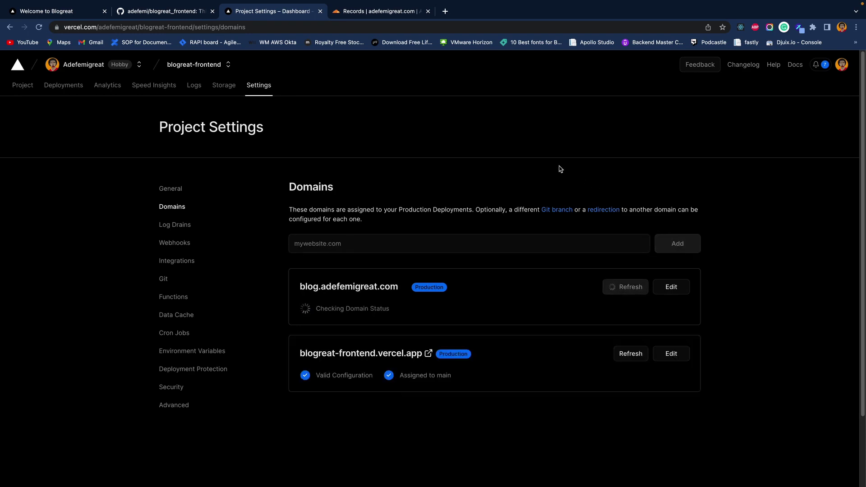
# Copy the new domain's CNAME value from Vercel and save a Cloudflare CNAME record named blog with the target cname.vercel-dns.com
pyautogui.scroll(-3, 440, 212)
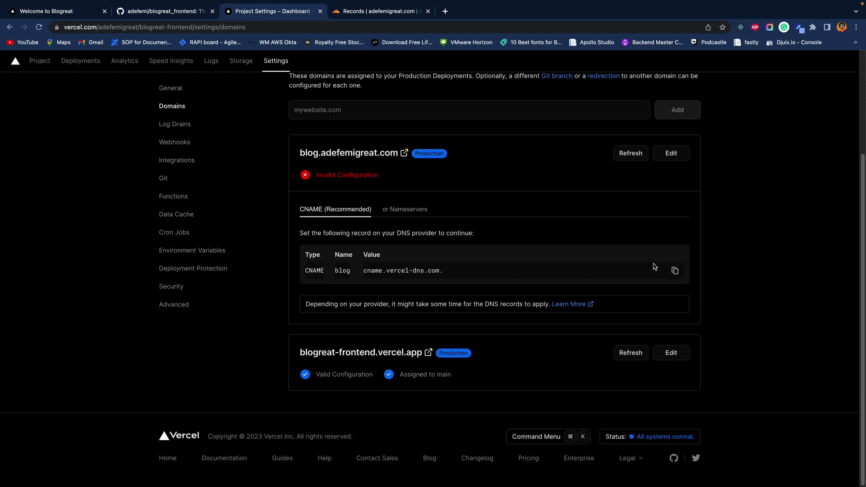
pyautogui.click(675, 271)
pyautogui.click(352, 13)
pyautogui.click(731, 202)
pyautogui.click(272, 260)
pyautogui.click(272, 261)
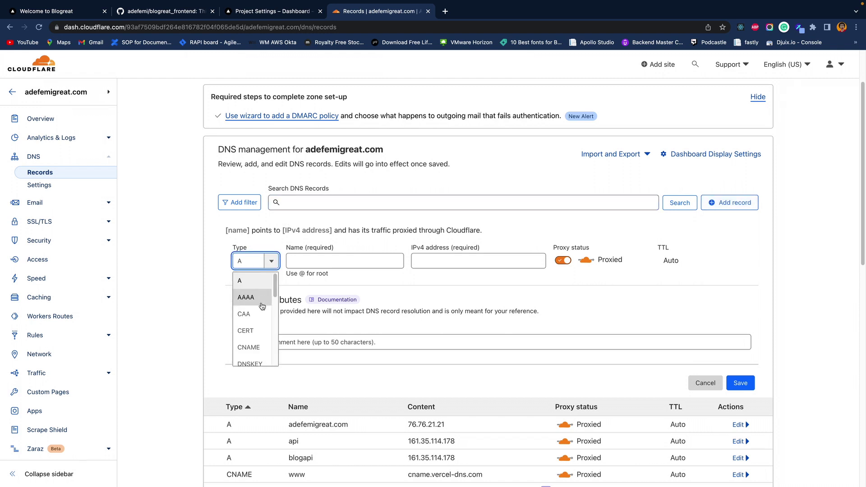
pyautogui.click(254, 343)
pyautogui.click(321, 264)
pyautogui.write('blog')
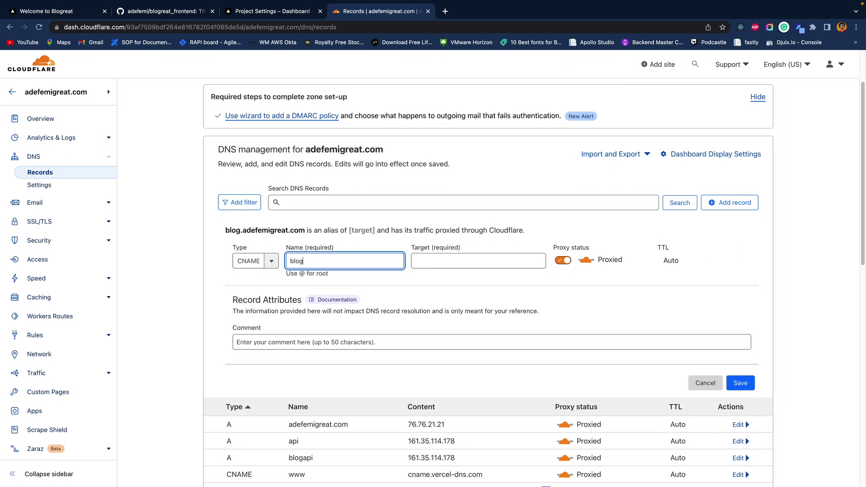
pyautogui.click(435, 264)
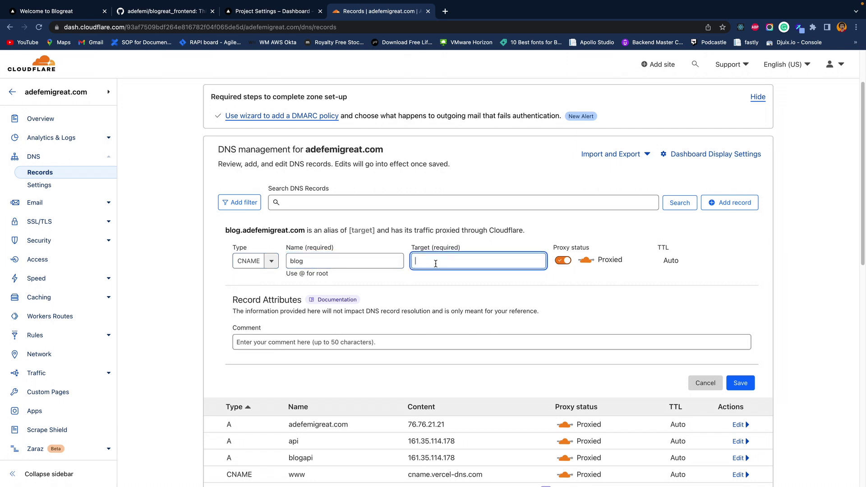
pyautogui.press('super+v')
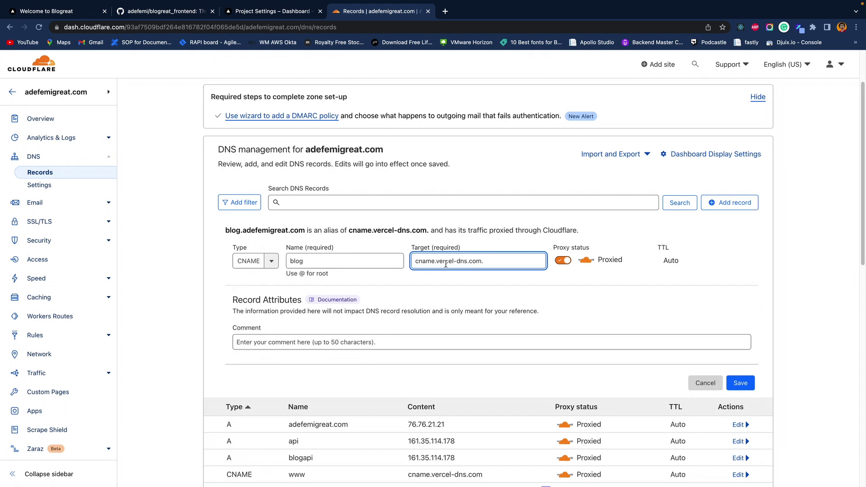
pyautogui.click(741, 384)
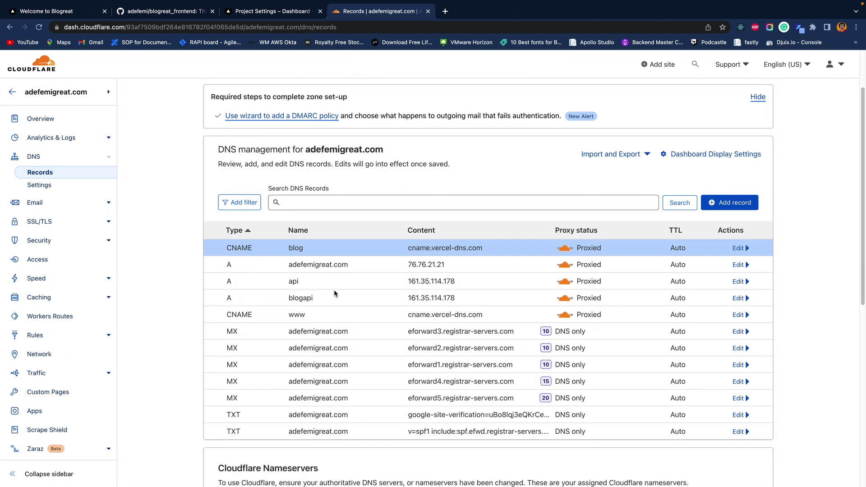
# Return to the Vercel domain settings to check the custom domain's status and open blog.adefemigreat.com
pyautogui.click(273, 14)
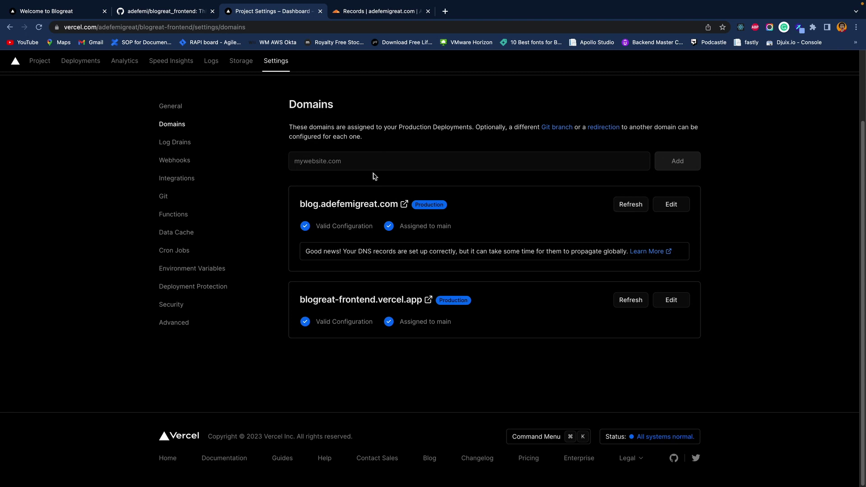
pyautogui.click(387, 206)
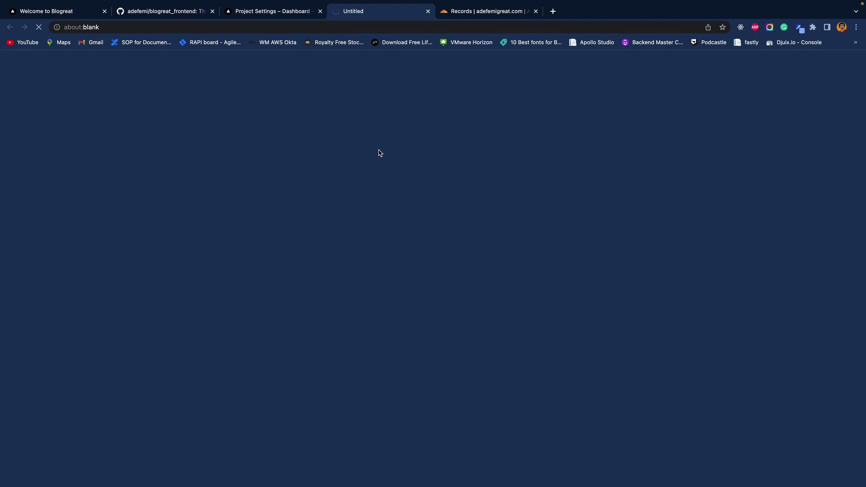